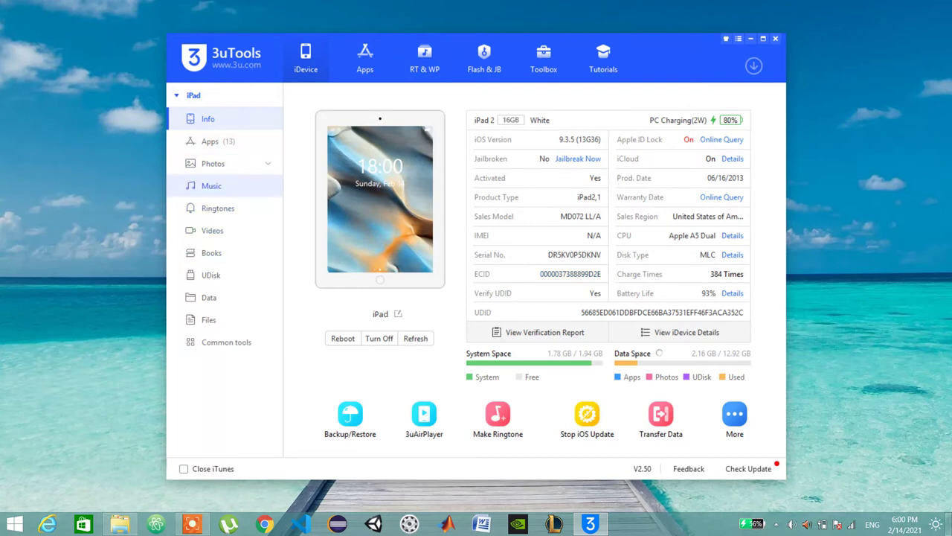
- Show the iPad's empty System Videos list via the Videos section
{"action": "left_click", "coordinate": [212, 231]}
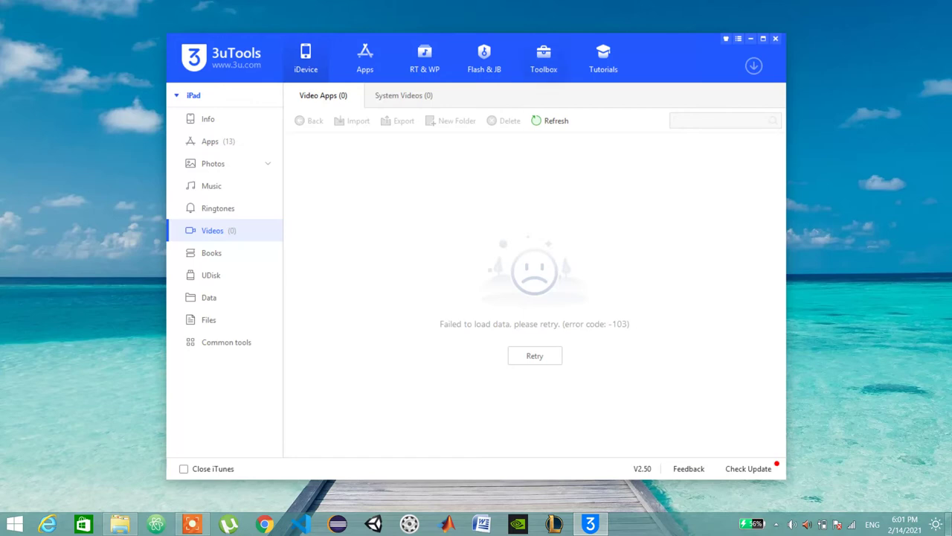
{"action": "left_click", "coordinate": [226, 342]}
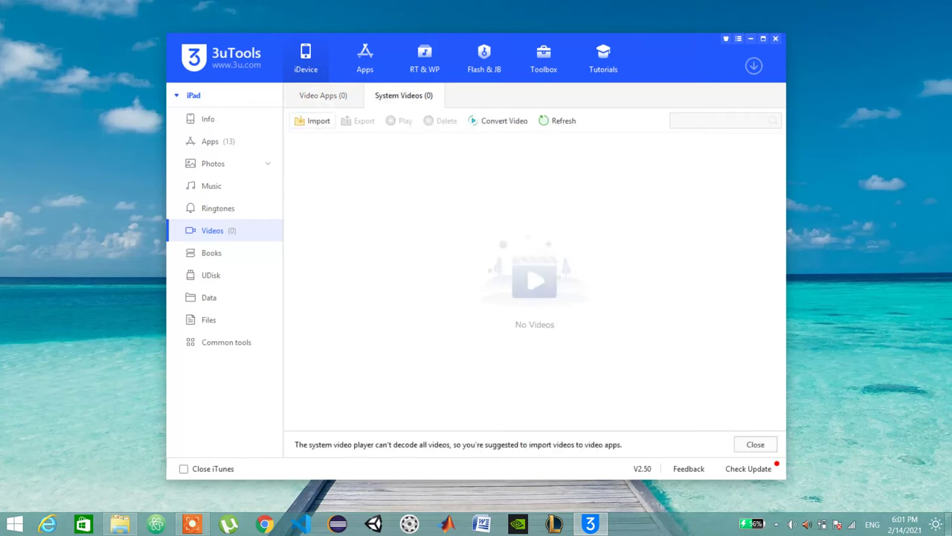
- Choose Import > Select Folder and pick the Complete Foundation Stock Trading Course folder
{"action": "left_click", "coordinate": [313, 120]}
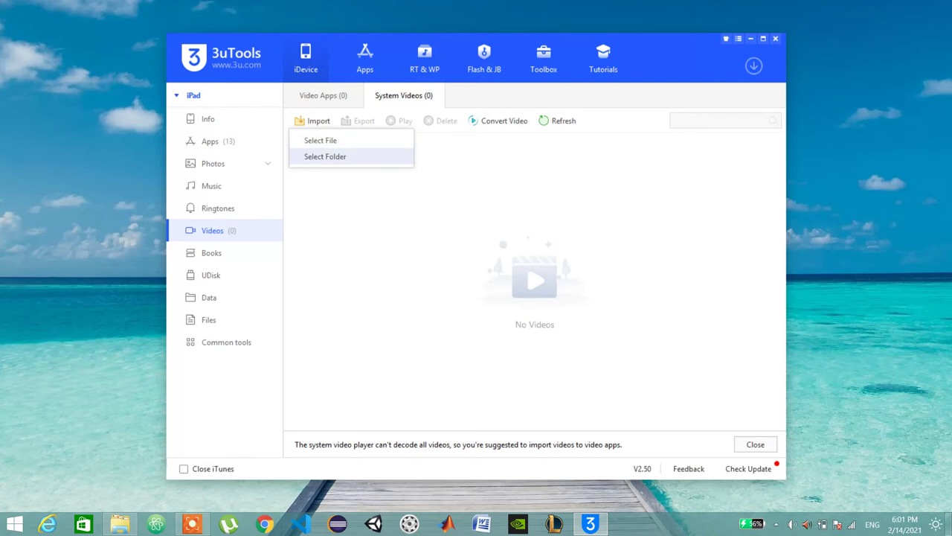
{"action": "left_click", "coordinate": [325, 156]}
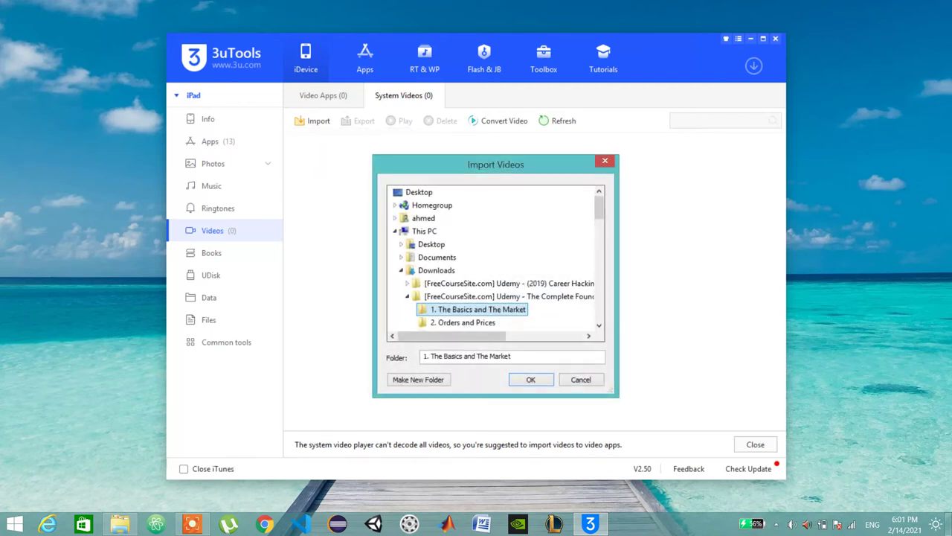
{"action": "left_click", "coordinate": [490, 296]}
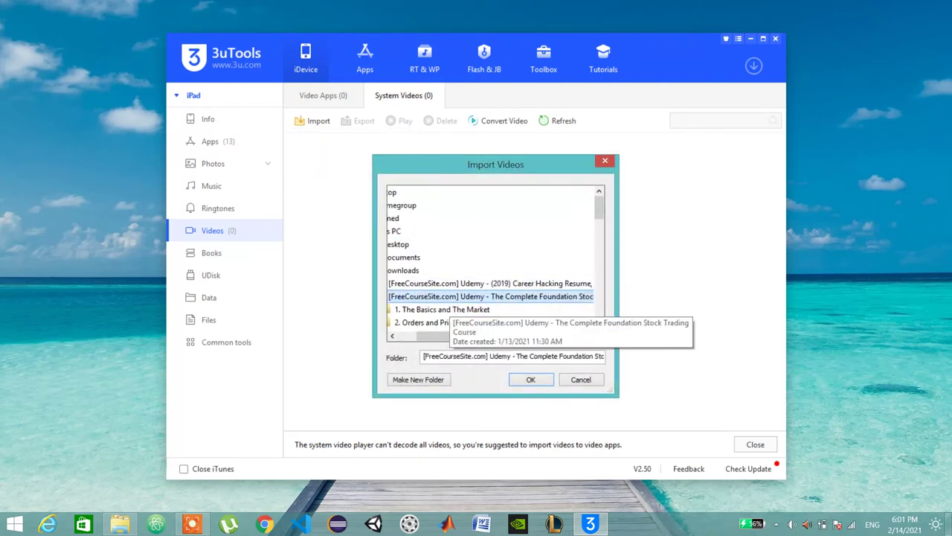
- Confirm the course folder and import all 35 videos into System Videos
{"action": "left_click", "coordinate": [531, 379]}
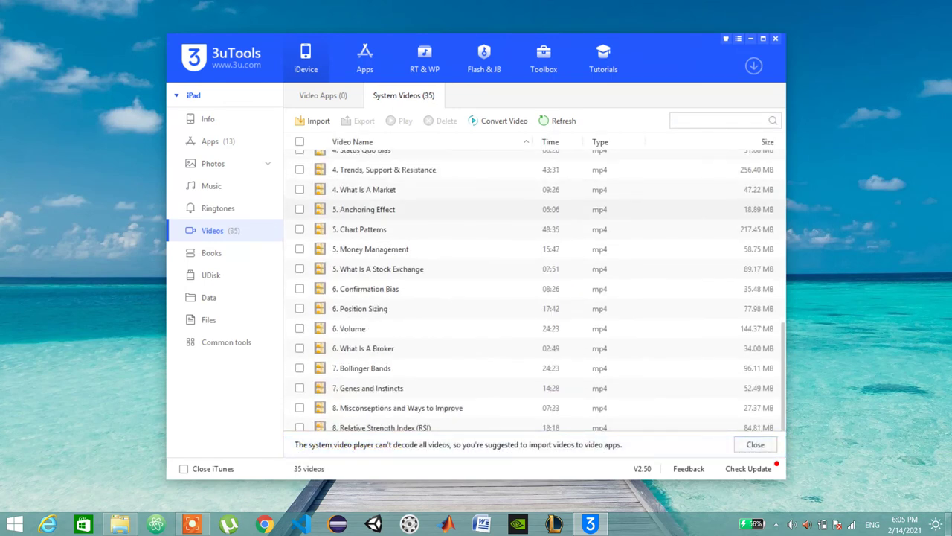
- Import the course folder's 31 PDF lectures into the iPad's iBooks via Books
{"action": "scroll", "coordinate": [583, 274], "scroll_direction": "down", "scroll_amount": 5}
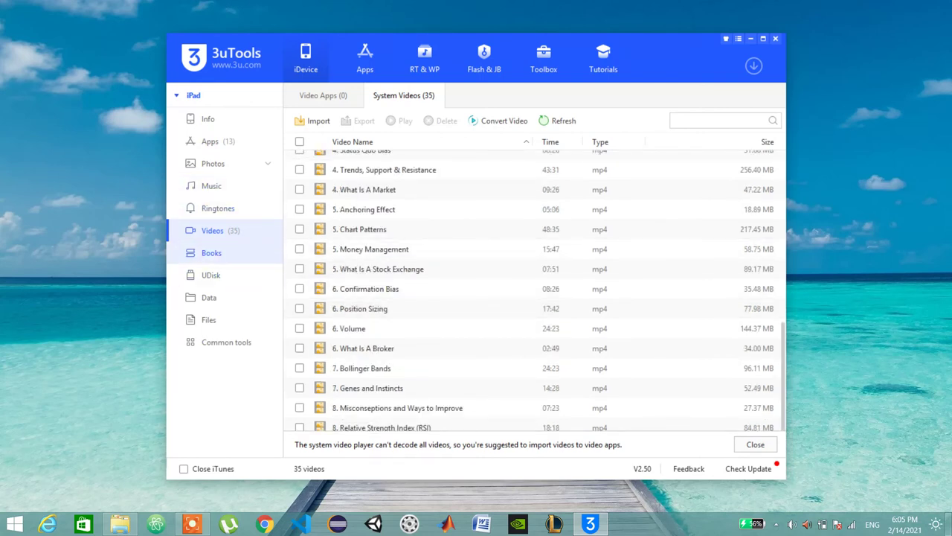
{"action": "left_click", "coordinate": [211, 253]}
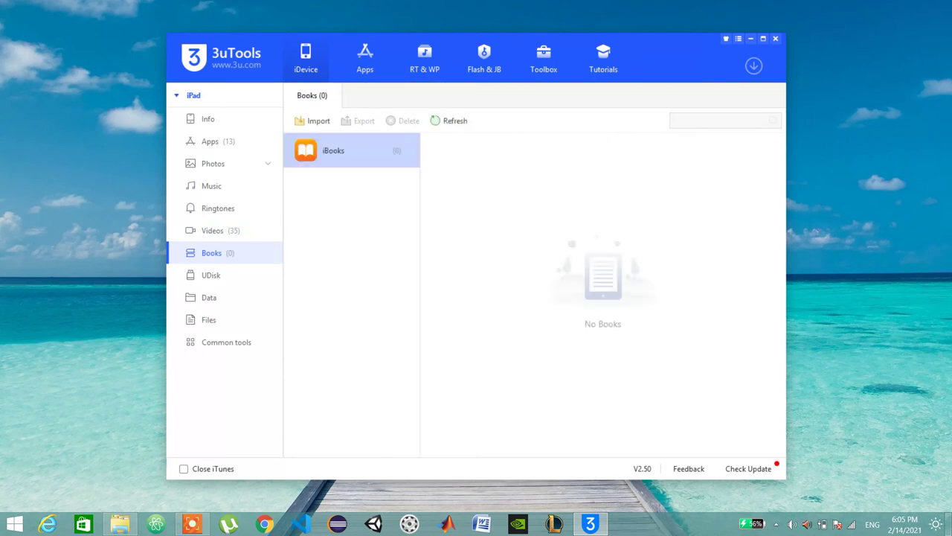
{"action": "left_click", "coordinate": [312, 120]}
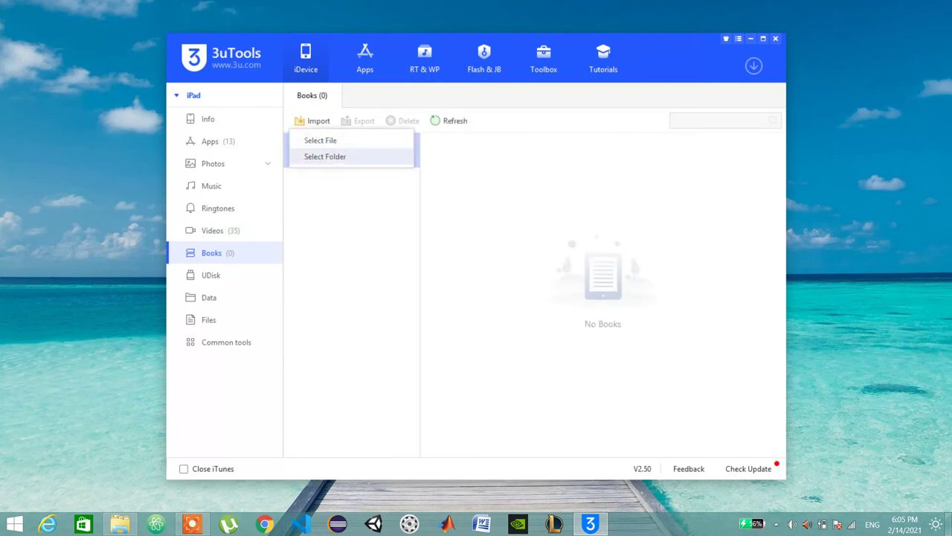
{"action": "left_click", "coordinate": [326, 156]}
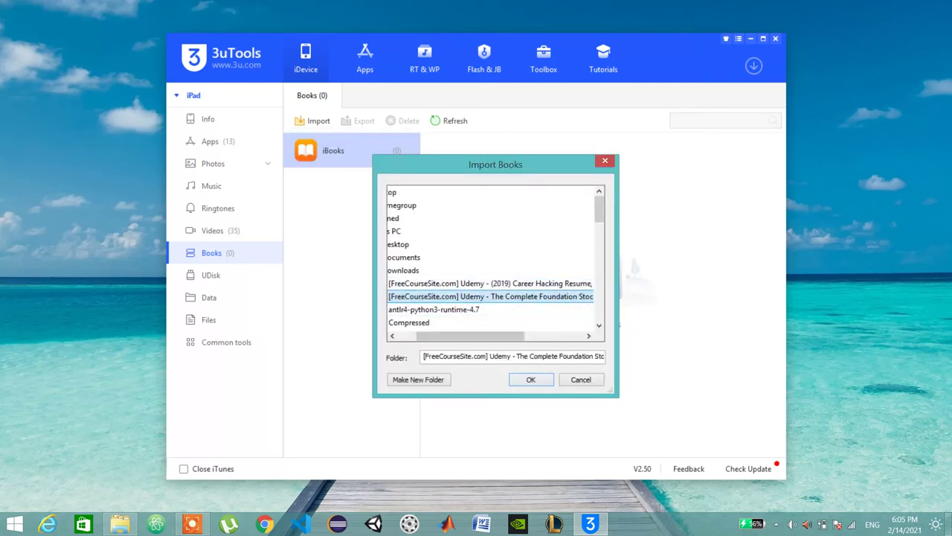
{"action": "left_click", "coordinate": [531, 380]}
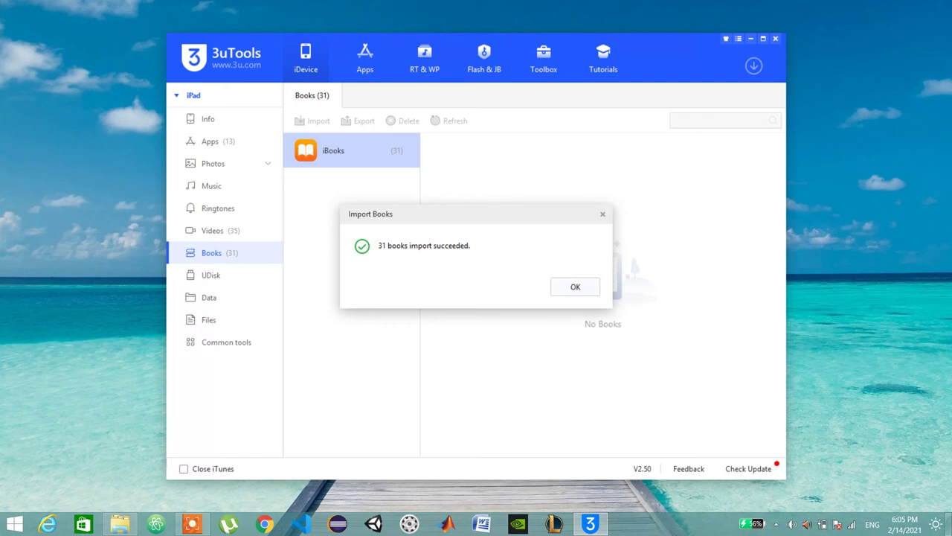
{"action": "left_click", "coordinate": [575, 286]}
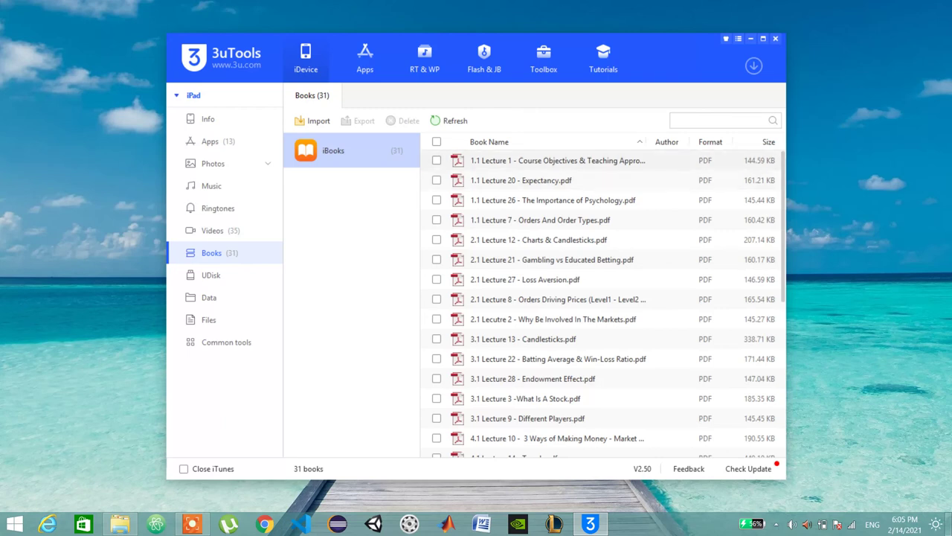
{"action": "scroll", "coordinate": [603, 303], "scroll_direction": "down", "scroll_amount": 2}
{"action": "scroll", "coordinate": [603, 303], "scroll_direction": "down", "scroll_amount": 5}
{"action": "scroll", "coordinate": [603, 249], "scroll_direction": "up", "scroll_amount": 7}
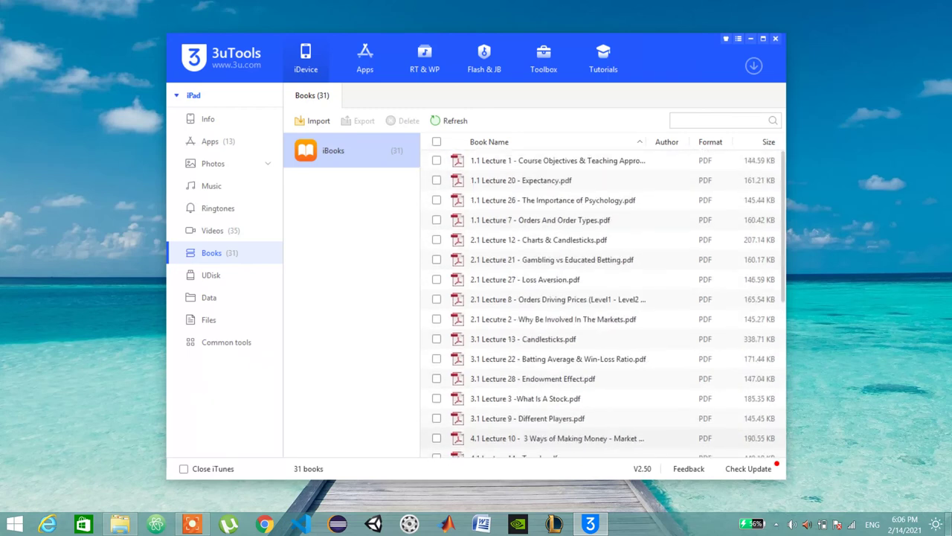
{"action": "scroll", "coordinate": [603, 349], "scroll_direction": "down", "scroll_amount": 7}
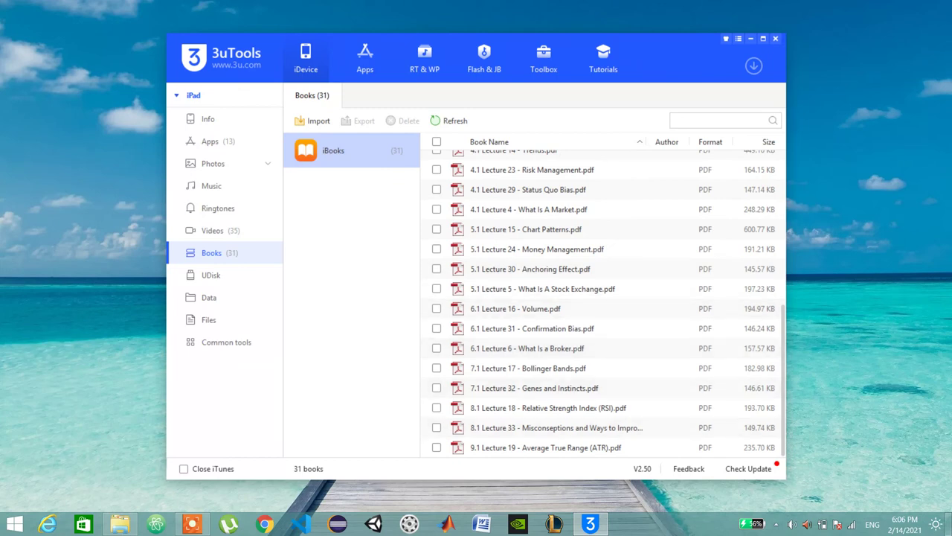
{"action": "left_click", "coordinate": [212, 231]}
{"action": "scroll", "coordinate": [535, 189], "scroll_direction": "up", "scroll_amount": 7}
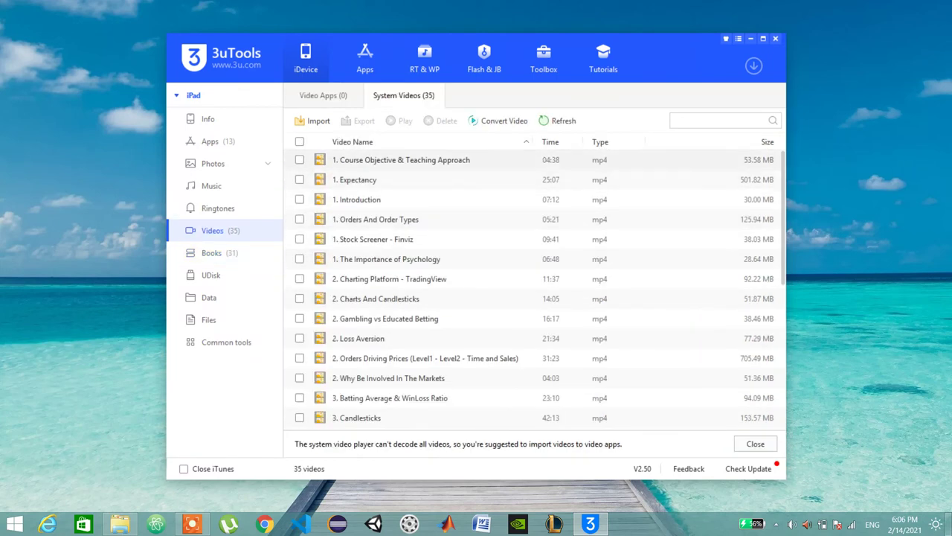
{"action": "scroll", "coordinate": [534, 290], "scroll_direction": "down", "scroll_amount": 6}
{"action": "scroll", "coordinate": [535, 348], "scroll_direction": "down", "scroll_amount": 1}
{"action": "scroll", "coordinate": [535, 364], "scroll_direction": "up", "scroll_amount": 7}
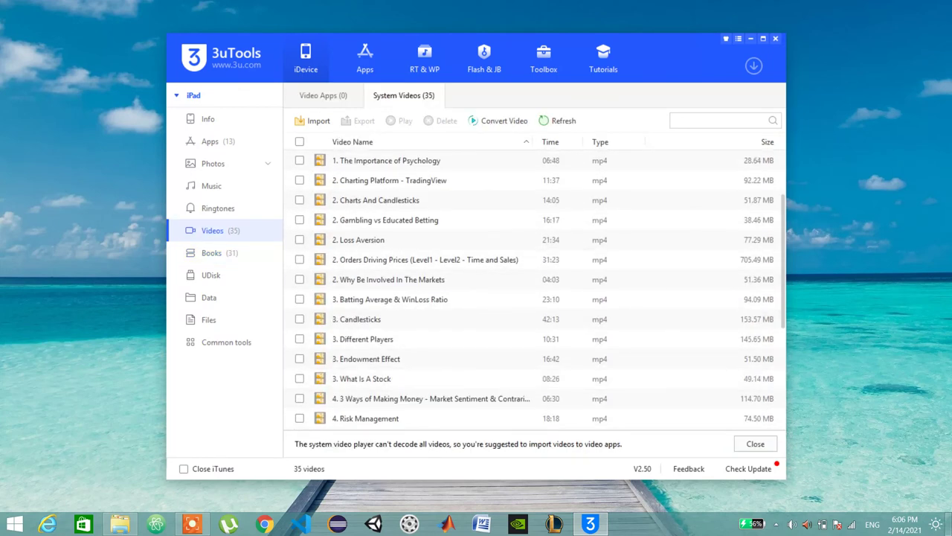
{"action": "left_click", "coordinate": [212, 253]}
{"action": "scroll", "coordinate": [535, 219], "scroll_direction": "up", "scroll_amount": 4}
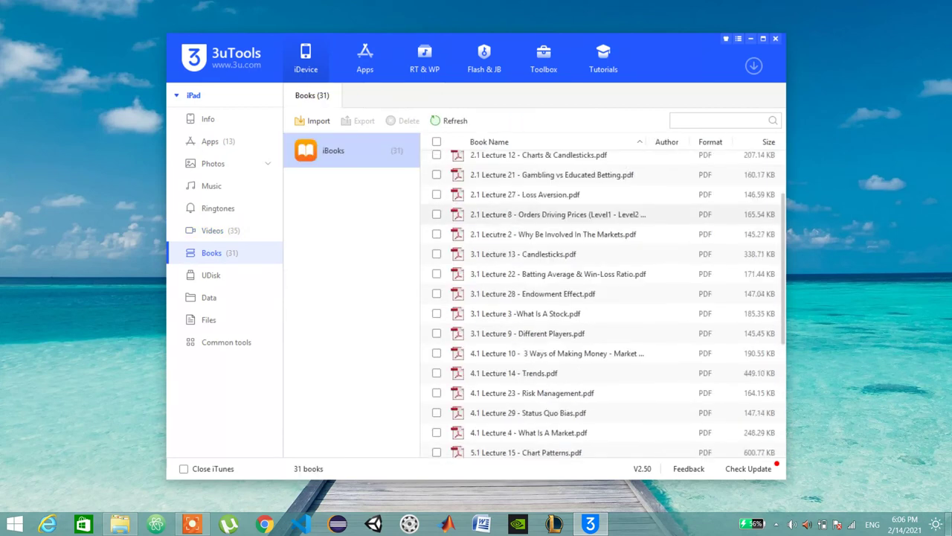
{"action": "scroll", "coordinate": [536, 220], "scroll_direction": "up", "scroll_amount": 2}
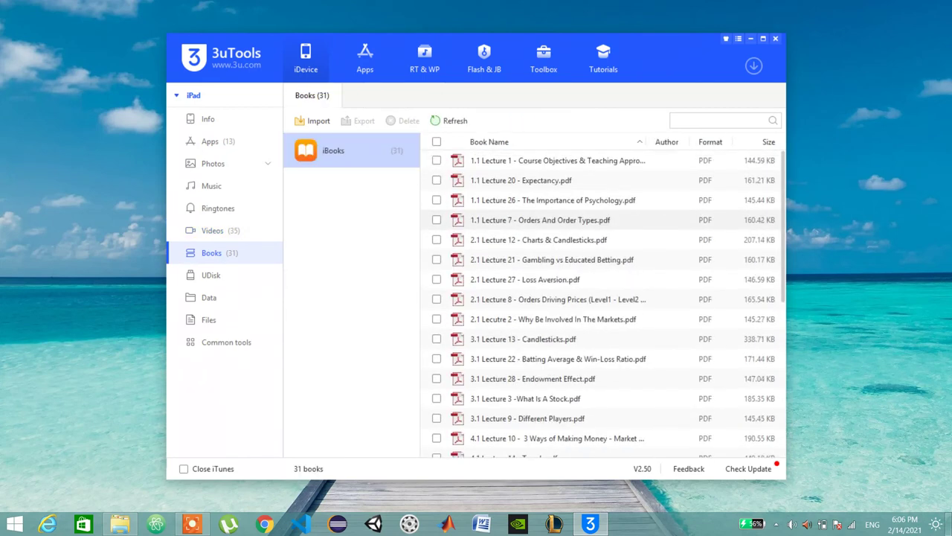
{"action": "scroll", "coordinate": [535, 220], "scroll_direction": "down", "scroll_amount": 5}
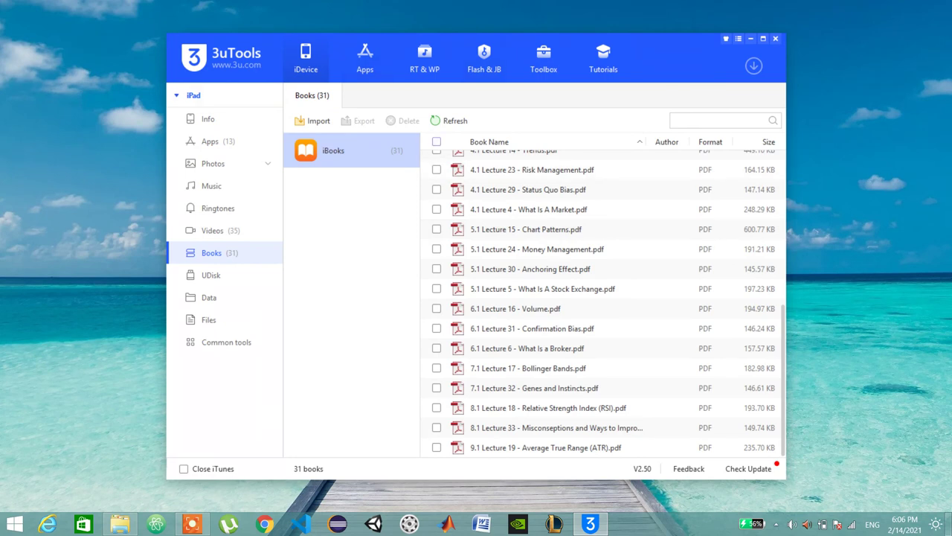
- Switch to the Toolbox tab of device utilities
{"action": "left_click", "coordinate": [544, 60]}
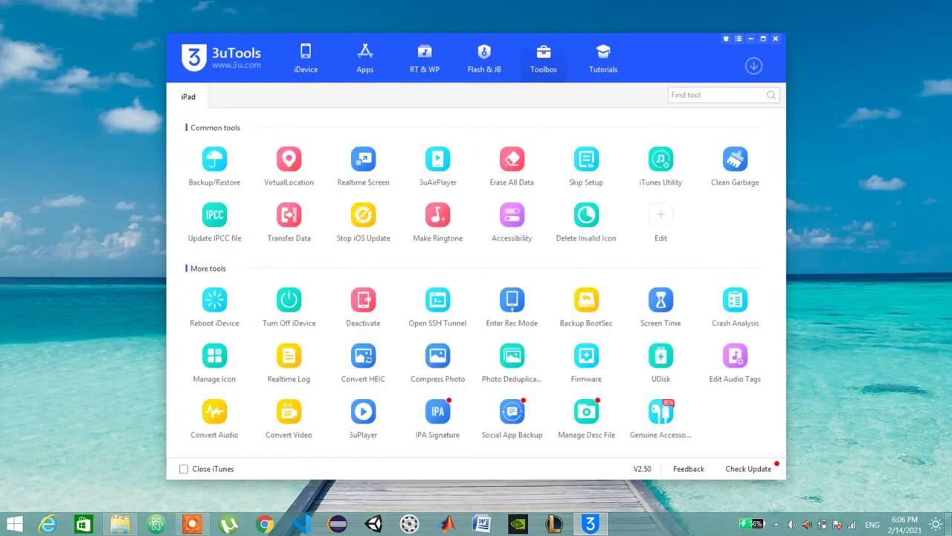